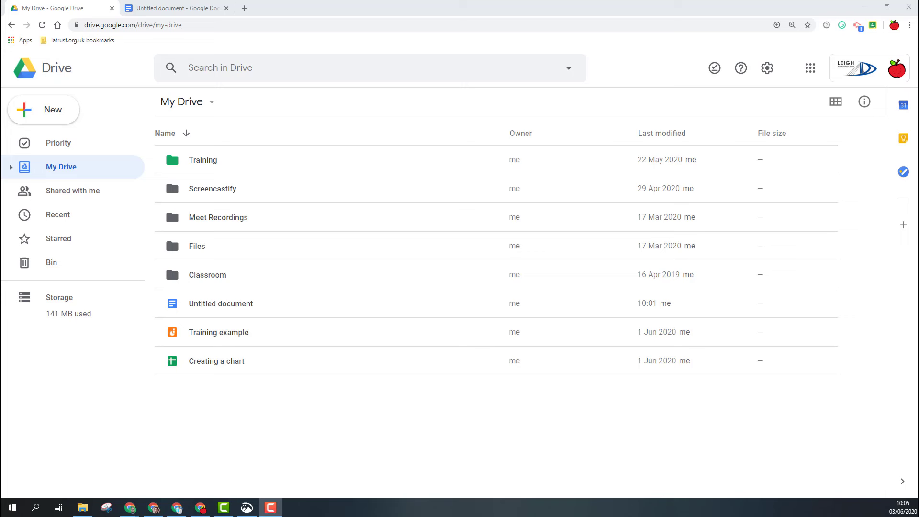
- Share the Creating a chart spreadsheet with the student account as Editor and send the invite
left_click(228, 363)
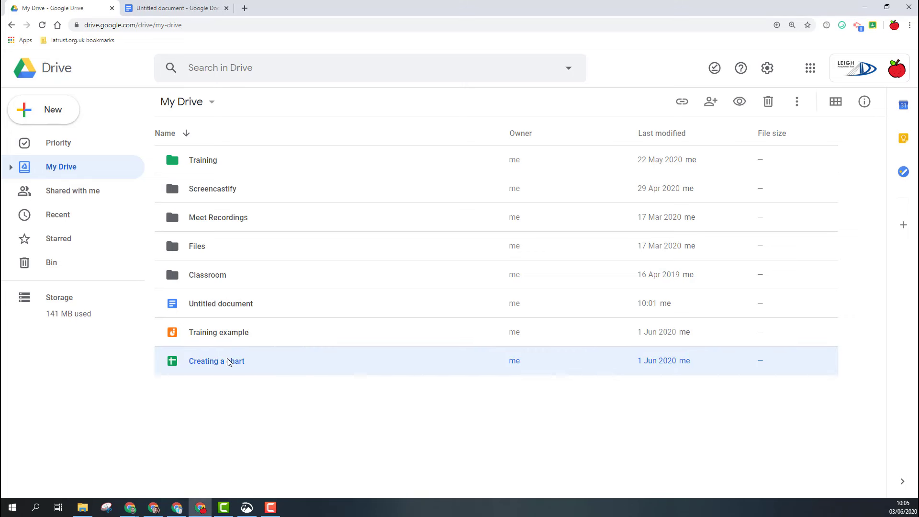
right_click(228, 362)
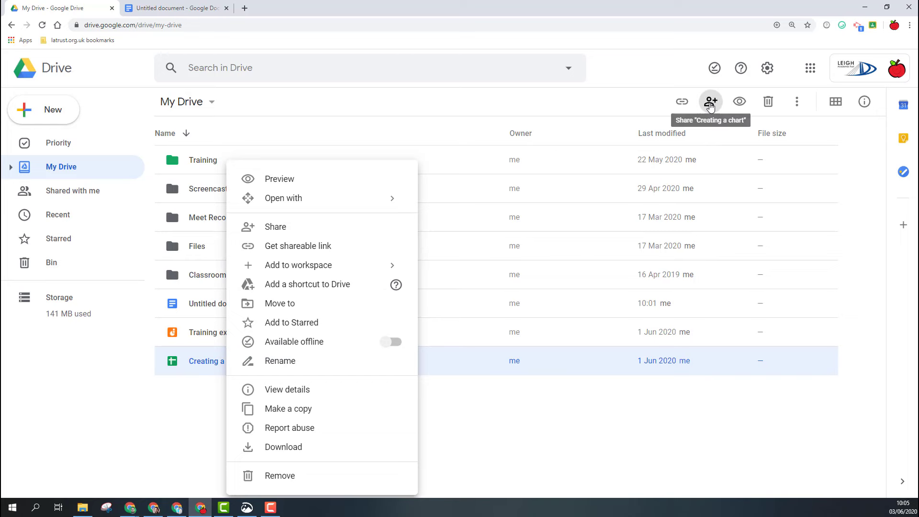
left_click(710, 103)
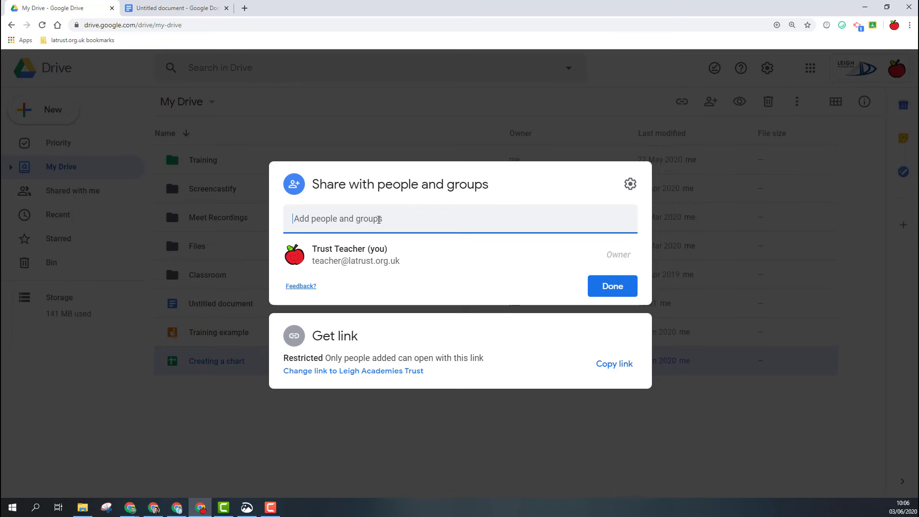
type("student")
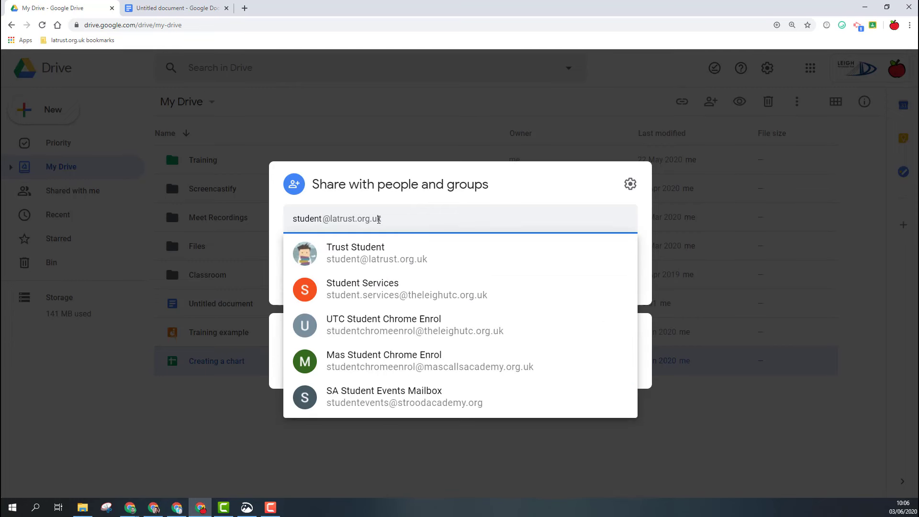
left_click(378, 263)
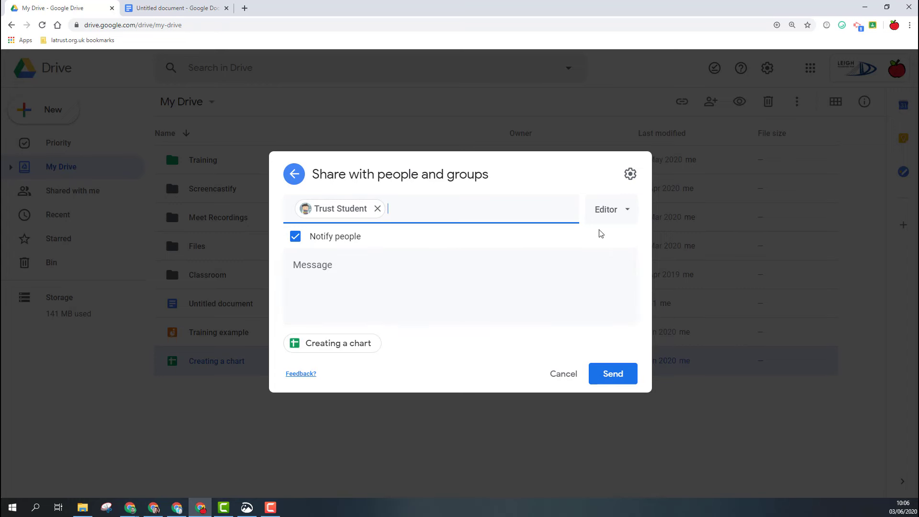
left_click(623, 211)
left_click(460, 289)
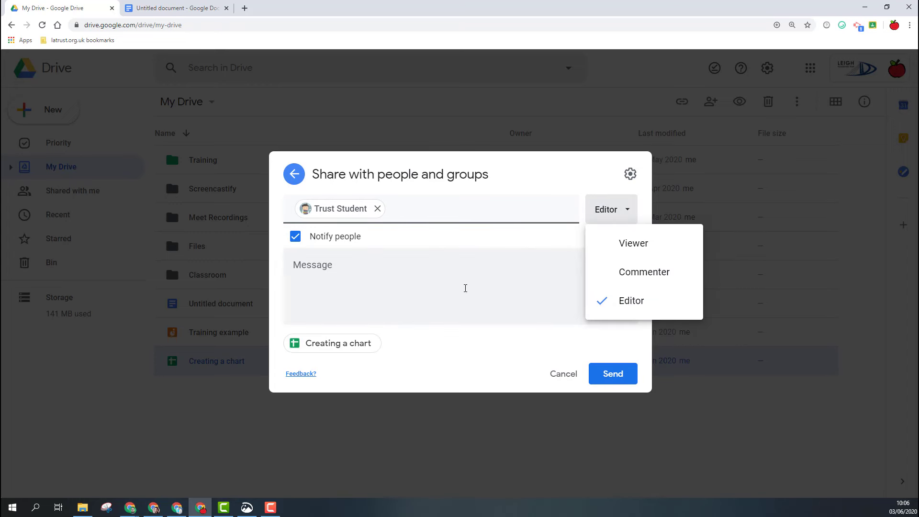
left_click(632, 379)
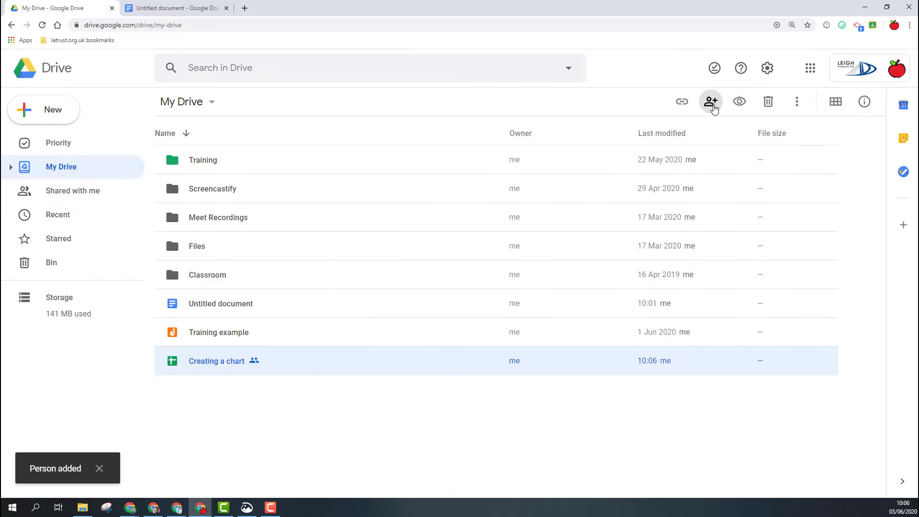
- Copy the Creating a chart link and expand its Restricted link access settings
left_click(712, 103)
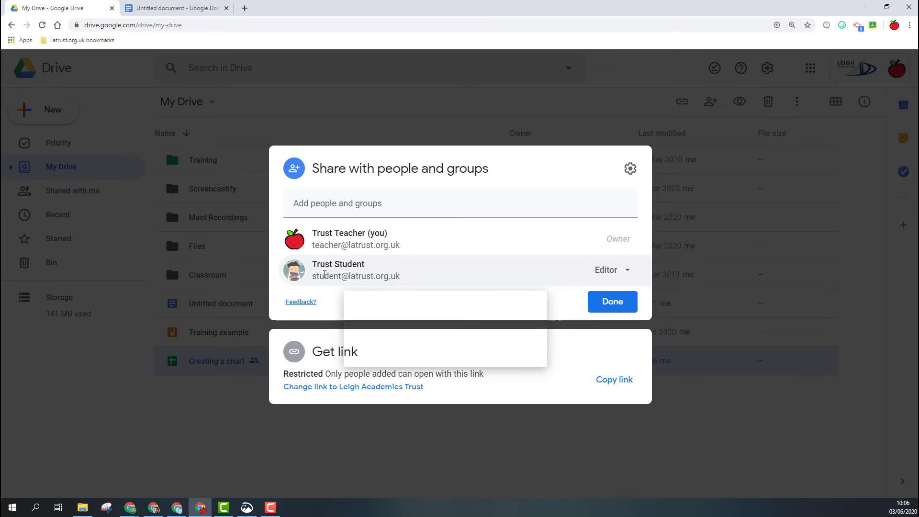
left_click(615, 386)
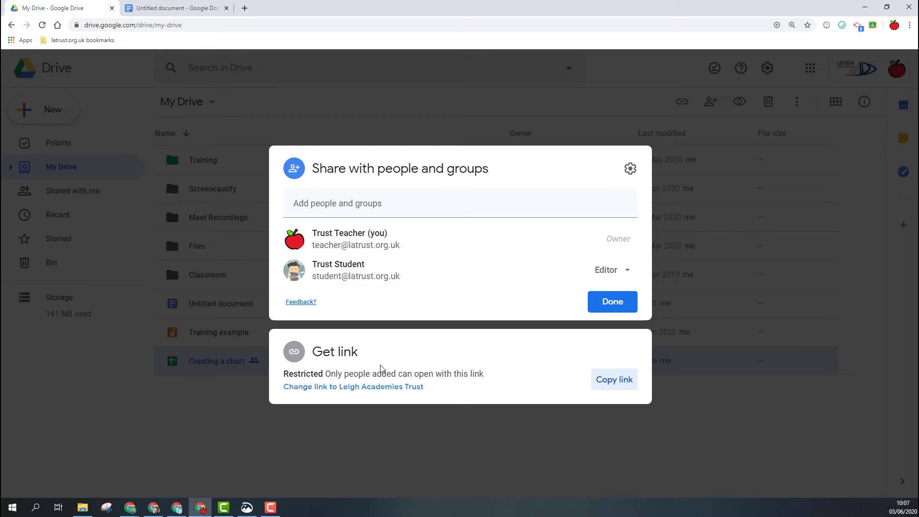
left_click(441, 369)
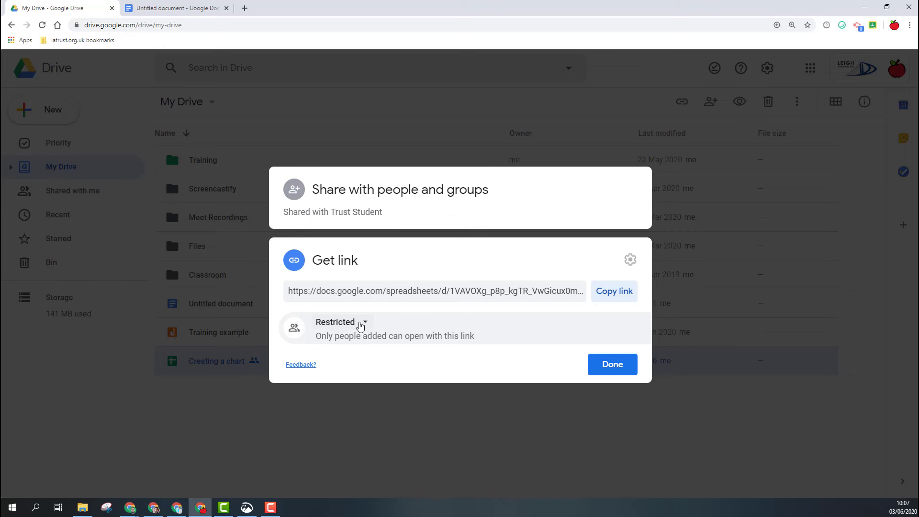
- Change link access from Restricted to Leigh Academies Trust, keeping the Viewer role
left_click(360, 323)
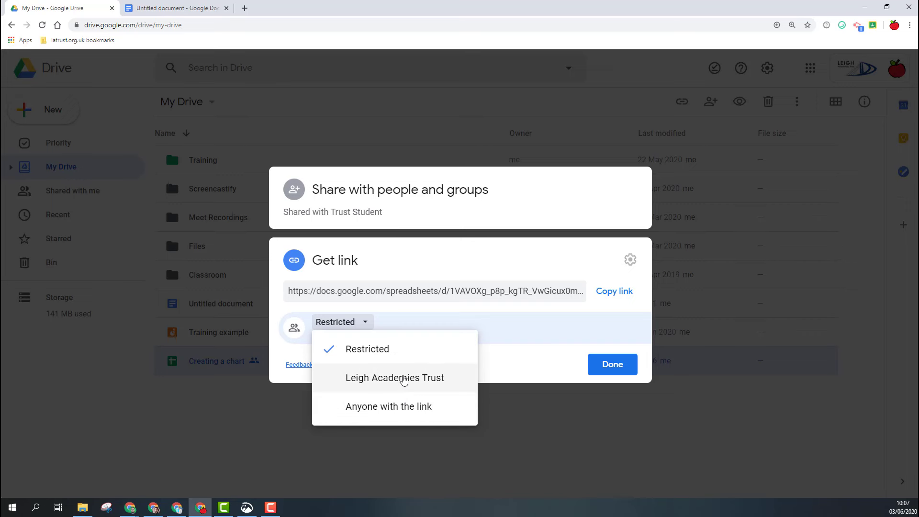
left_click(403, 379)
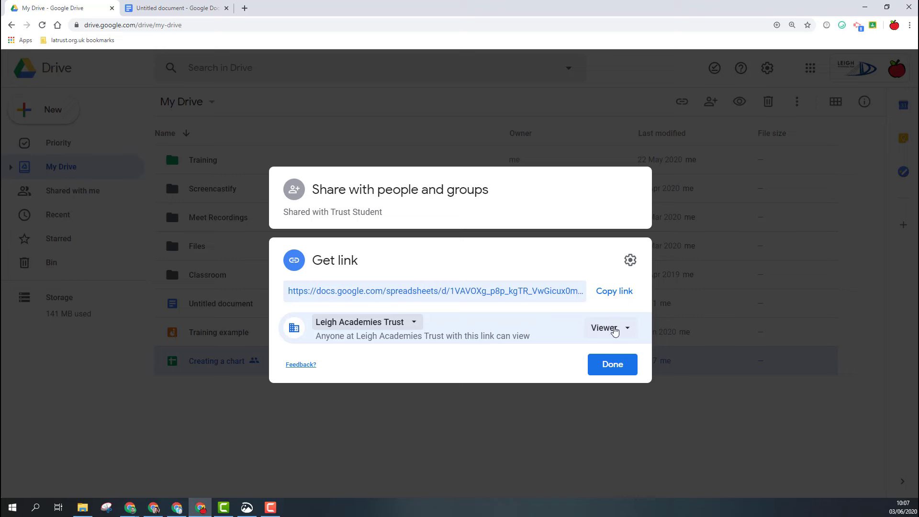
left_click(615, 330)
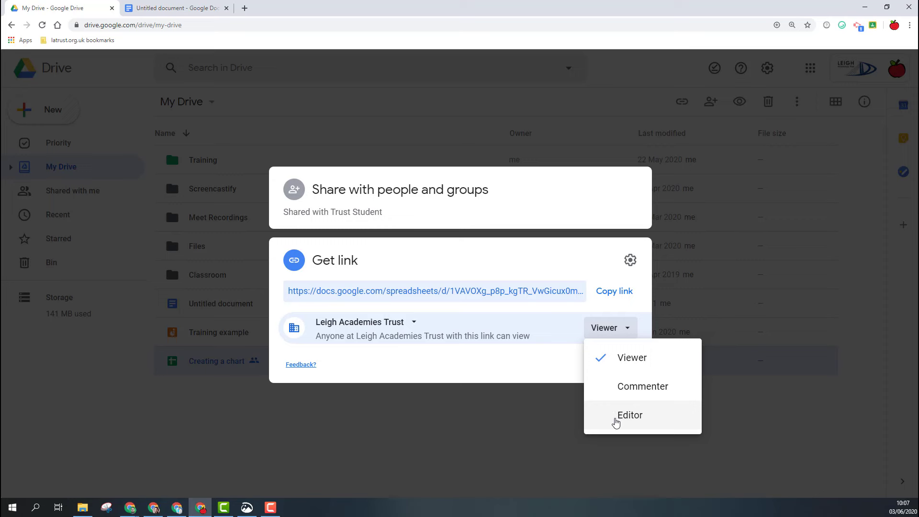
left_click(486, 360)
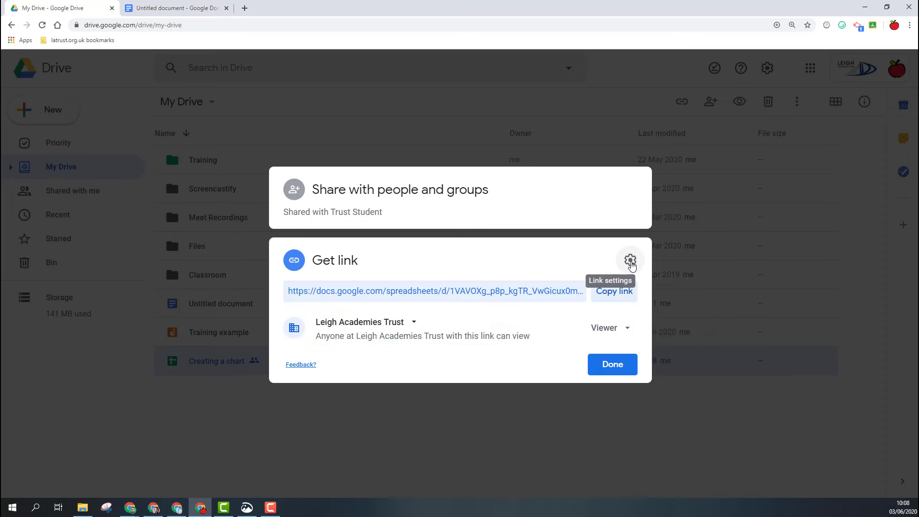
left_click(630, 262)
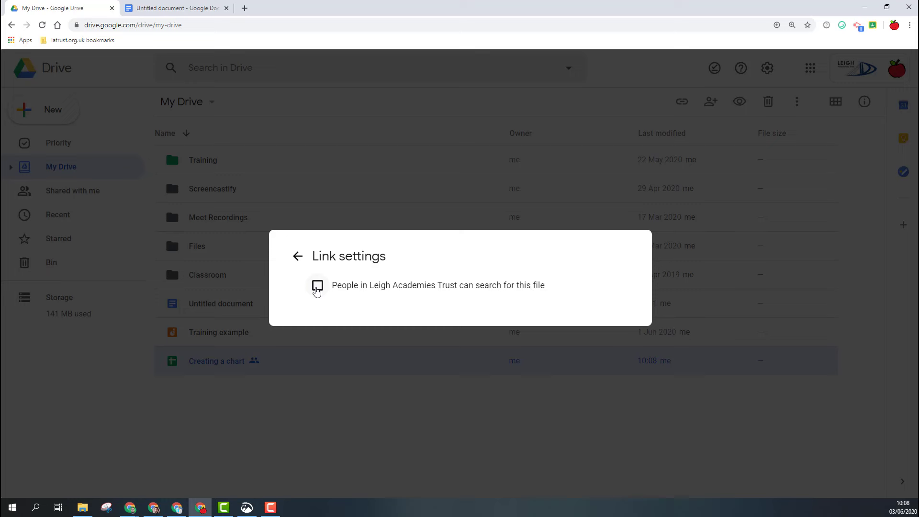
left_click(317, 287)
left_click(317, 287)
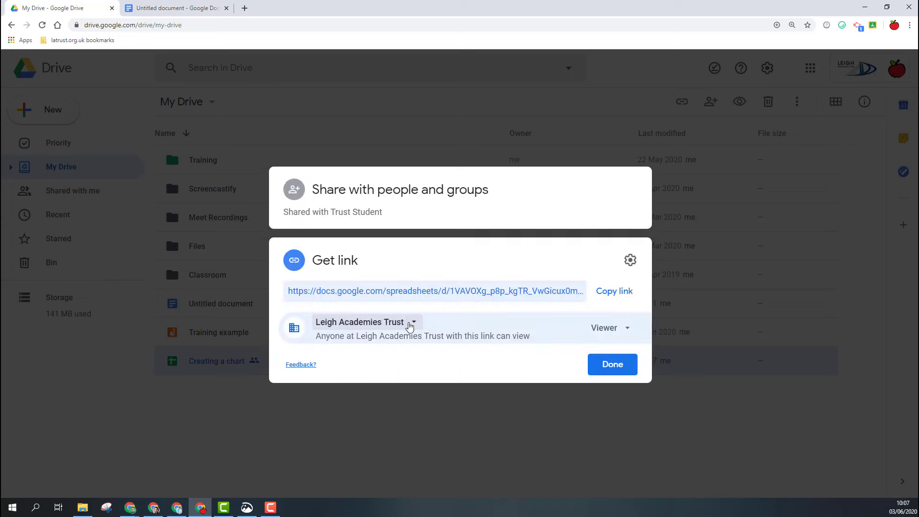
- Keep the link at Leigh Academies Trust with Viewer access, copy it, and close sharing
left_click(410, 322)
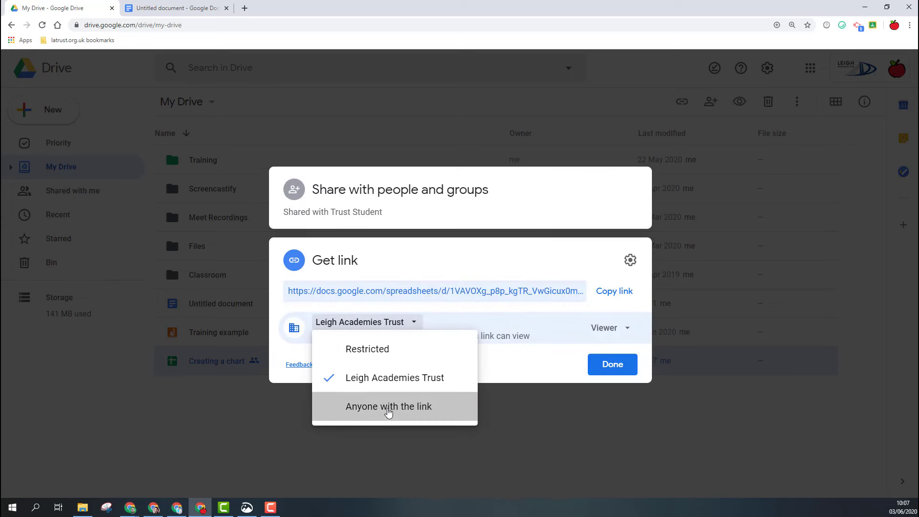
left_click(388, 409)
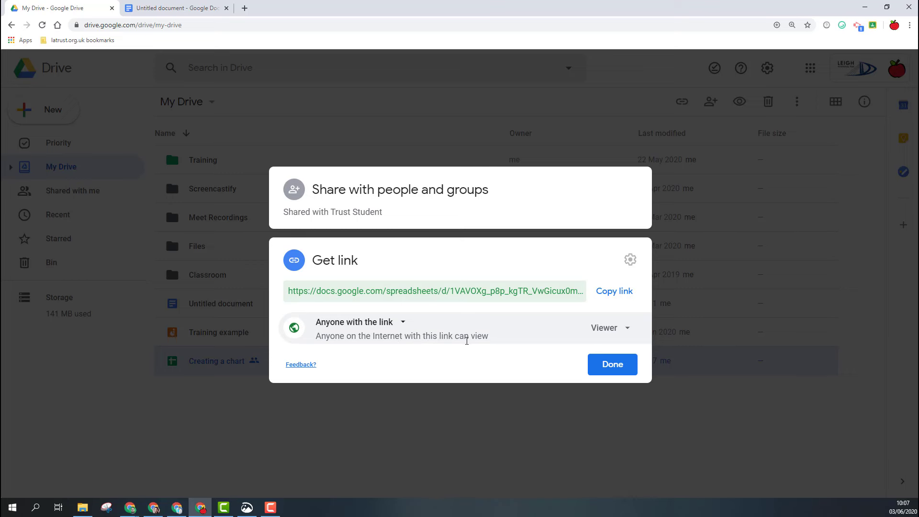
left_click(609, 332)
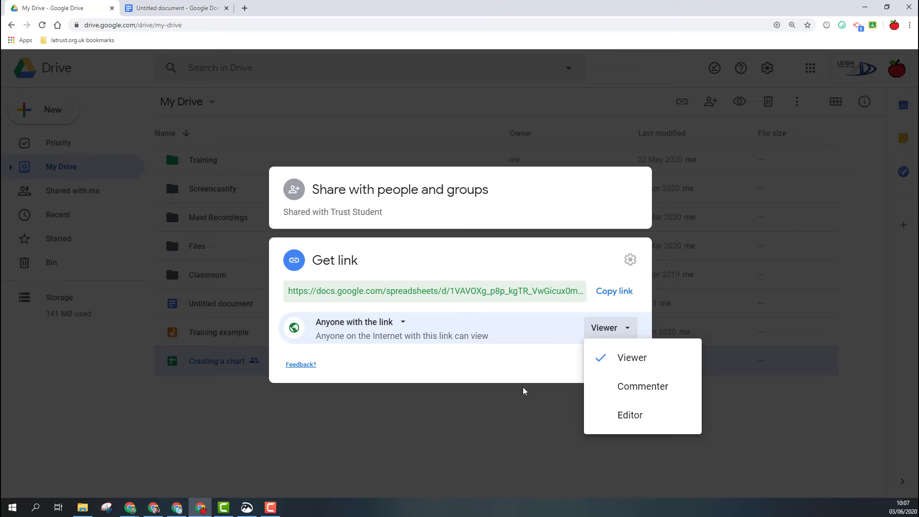
left_click(537, 371)
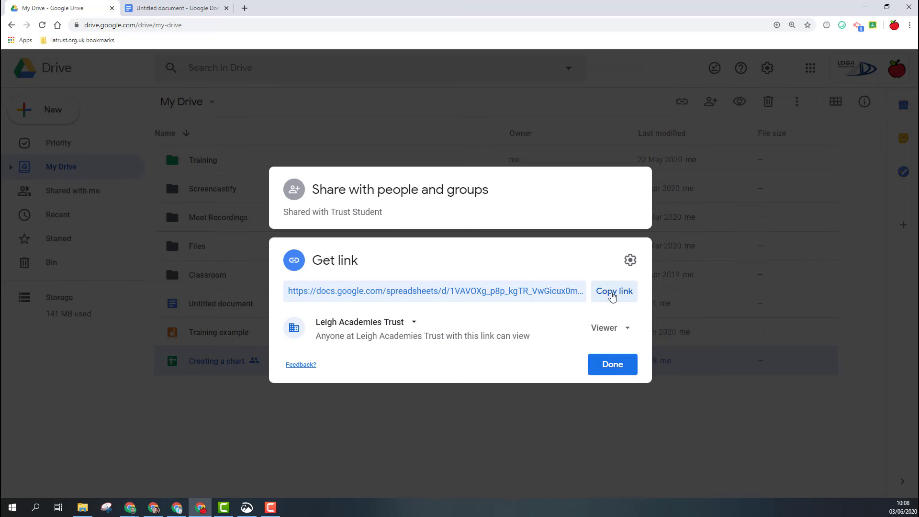
left_click(612, 293)
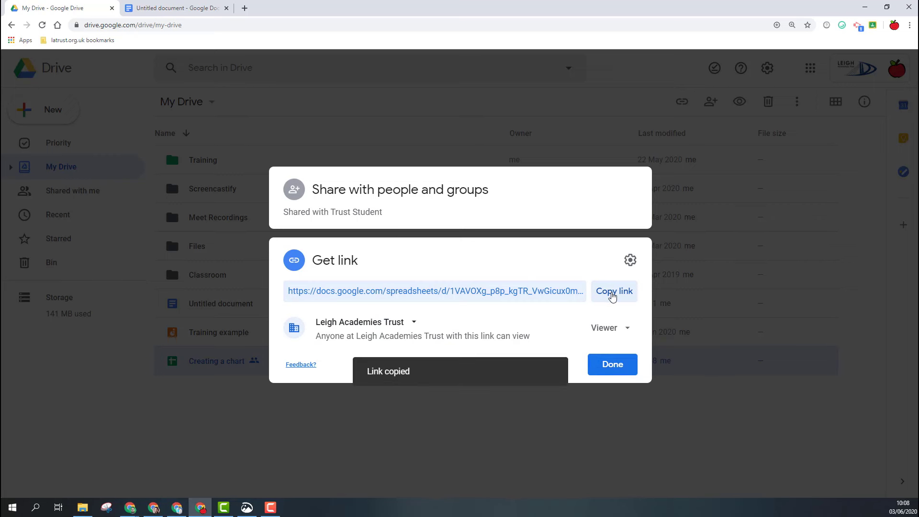
left_click(615, 365)
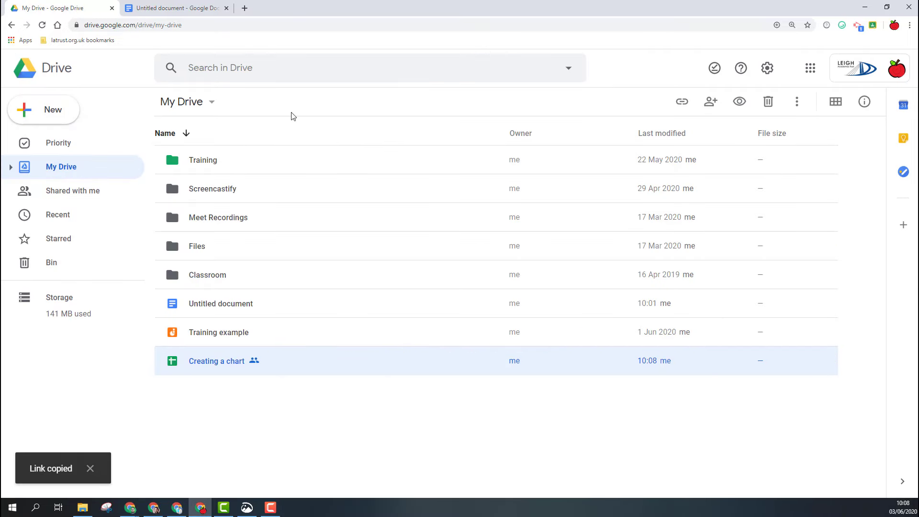
- Hyperlink 'be a link' in the Untitled document to the pasted spreadsheet URL
left_click(193, 9)
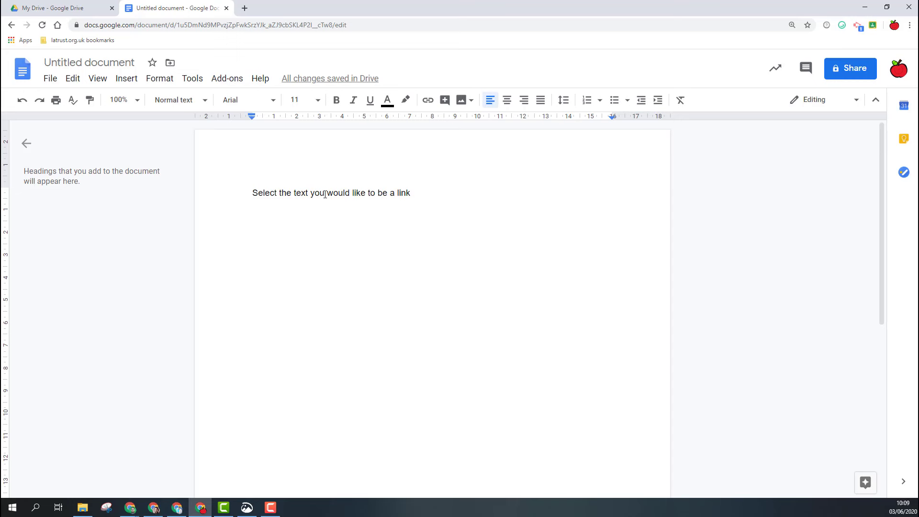
left_click_drag(376, 193, 414, 194)
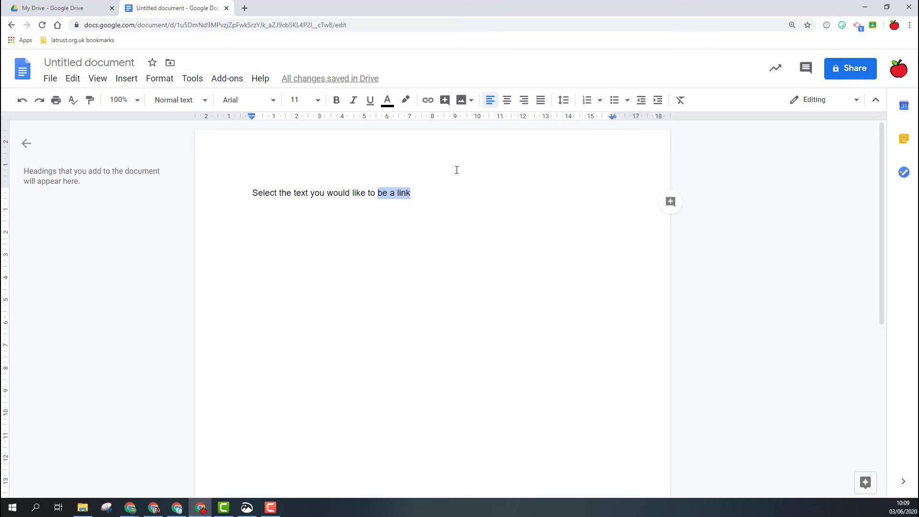
left_click(428, 101)
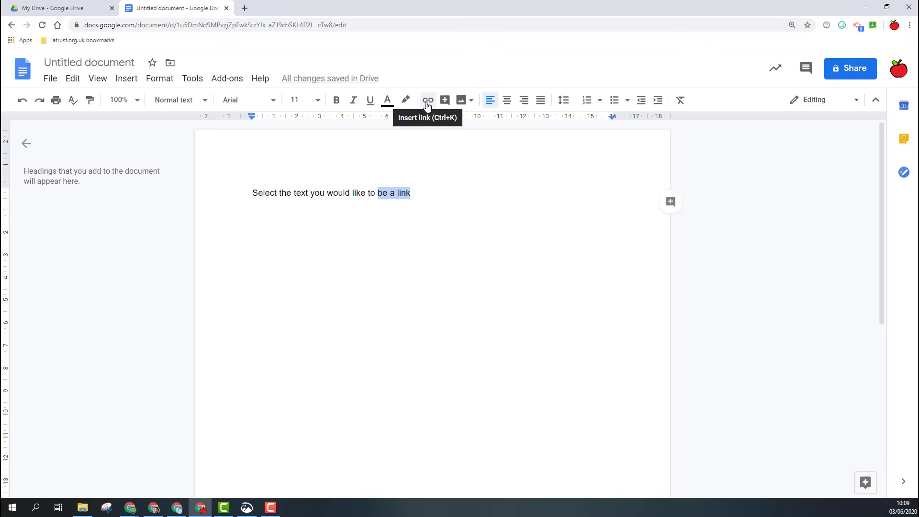
left_click(428, 101)
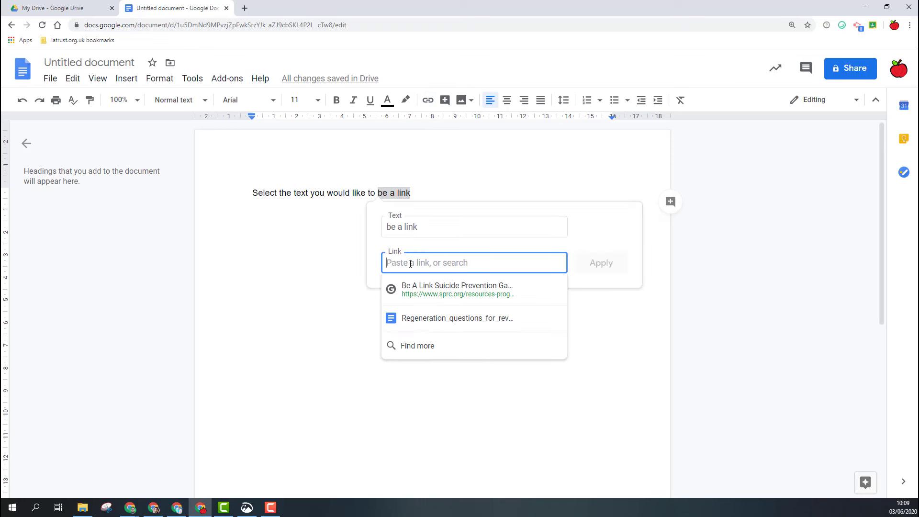
key("ctrl+v")
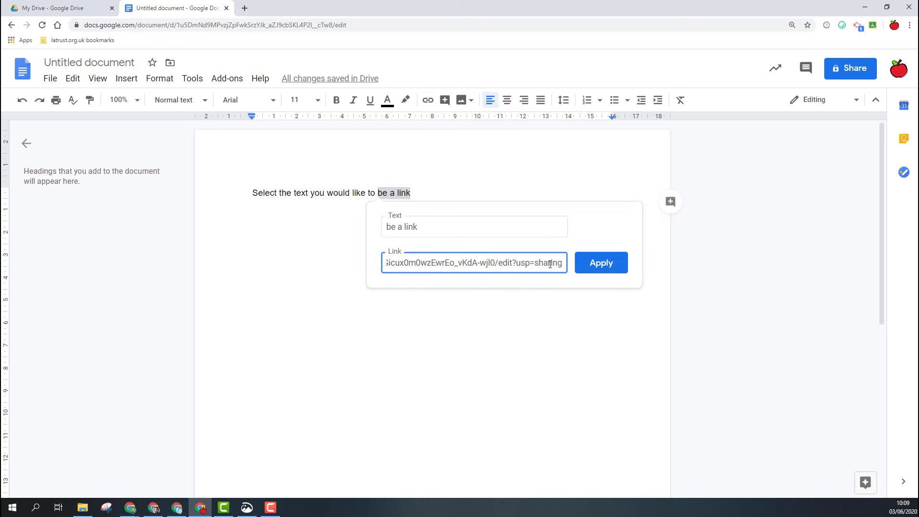
left_click(610, 267)
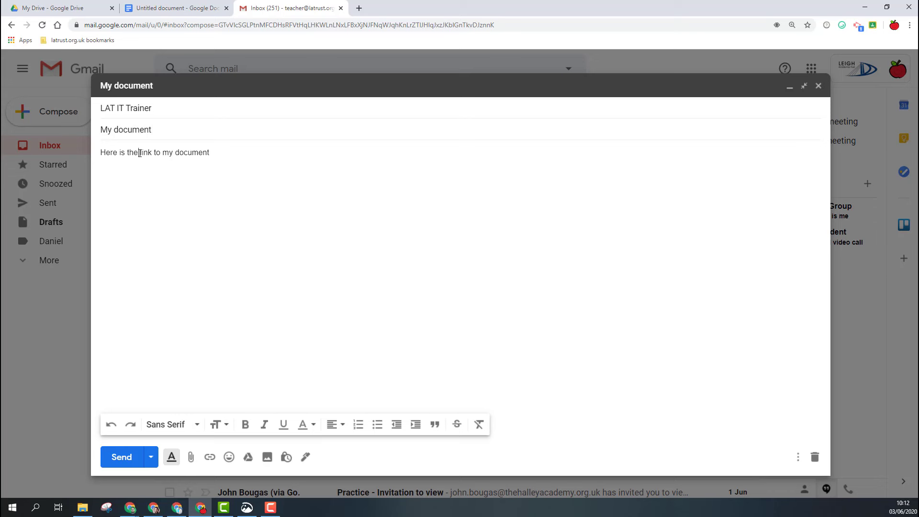
- Hyperlink 'link to my document' in the email to the spreadsheet URL and send it
left_click_drag(140, 153, 213, 152)
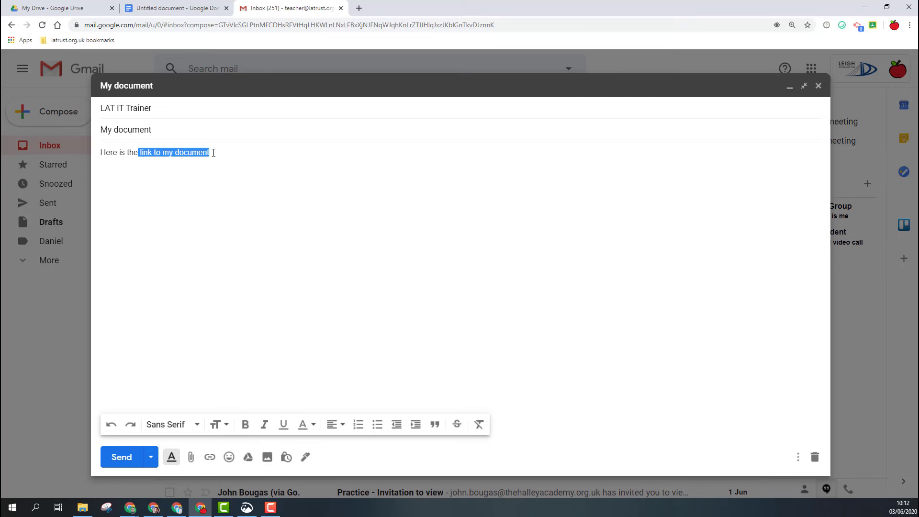
left_click(210, 456)
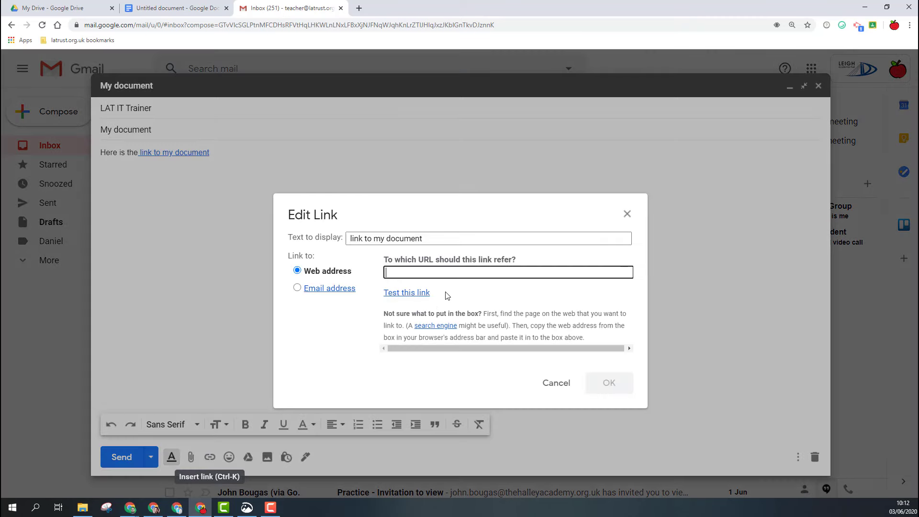
key("ctrl+v")
left_click(608, 382)
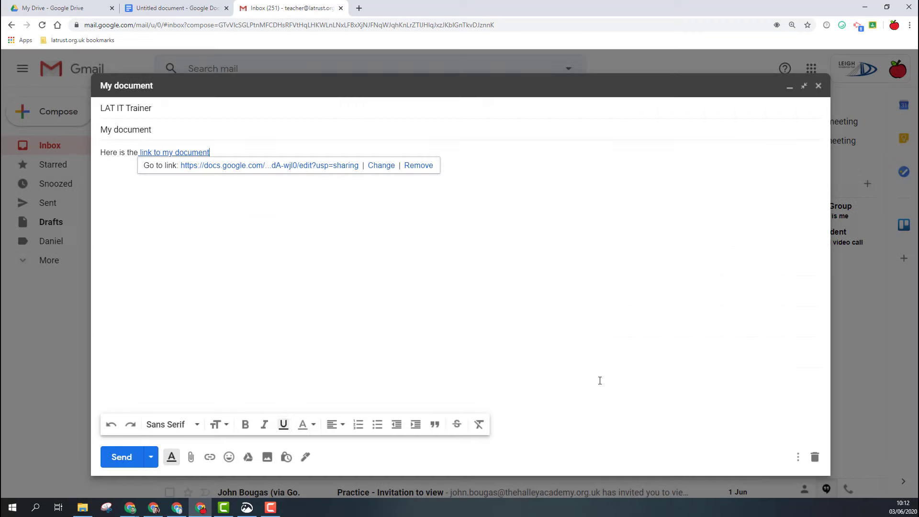
left_click(118, 459)
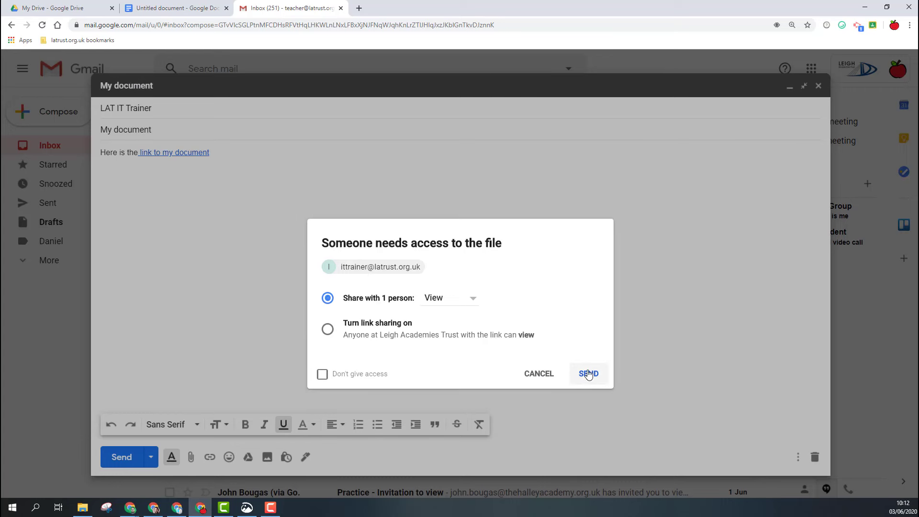
- Send the email granting the recipient View access, then go back to My Drive
left_click(464, 302)
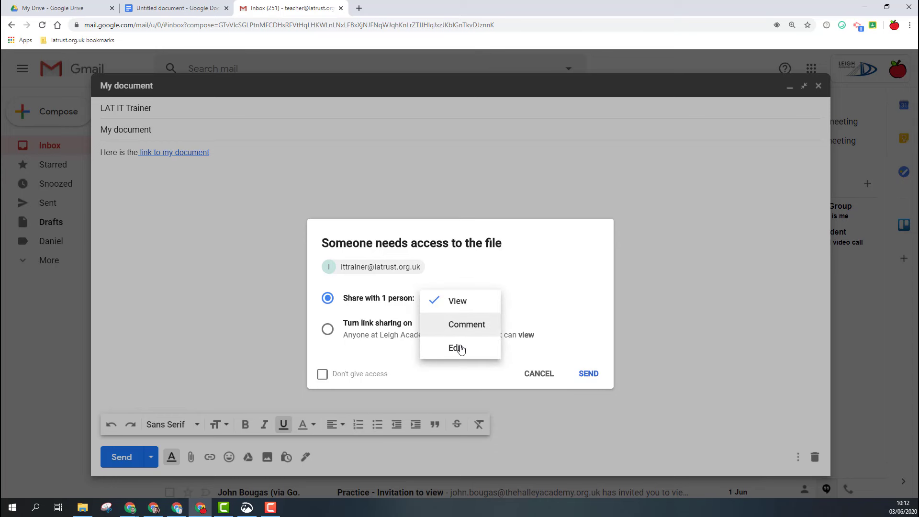
left_click(547, 316)
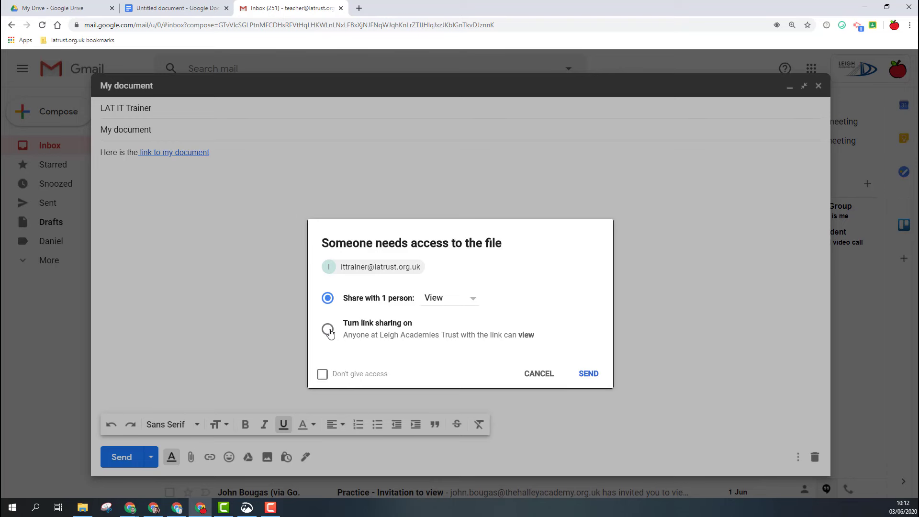
left_click(585, 375)
left_click(70, 11)
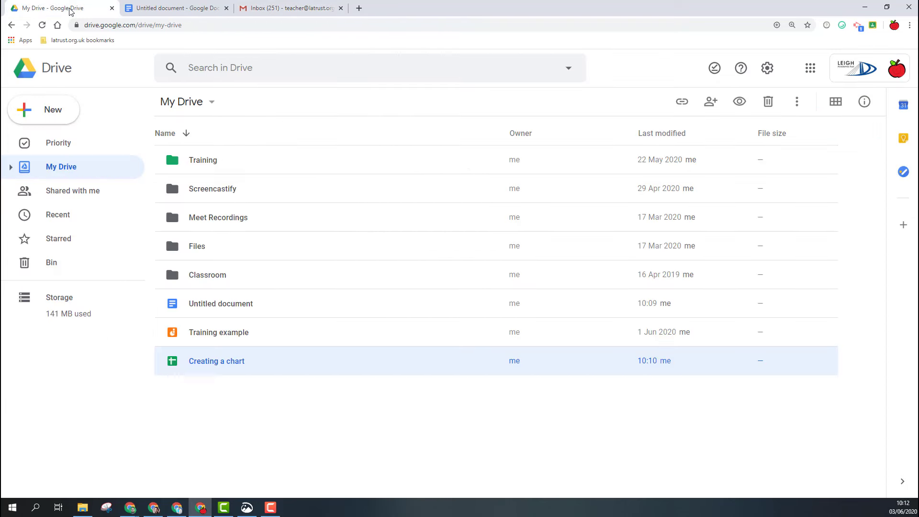